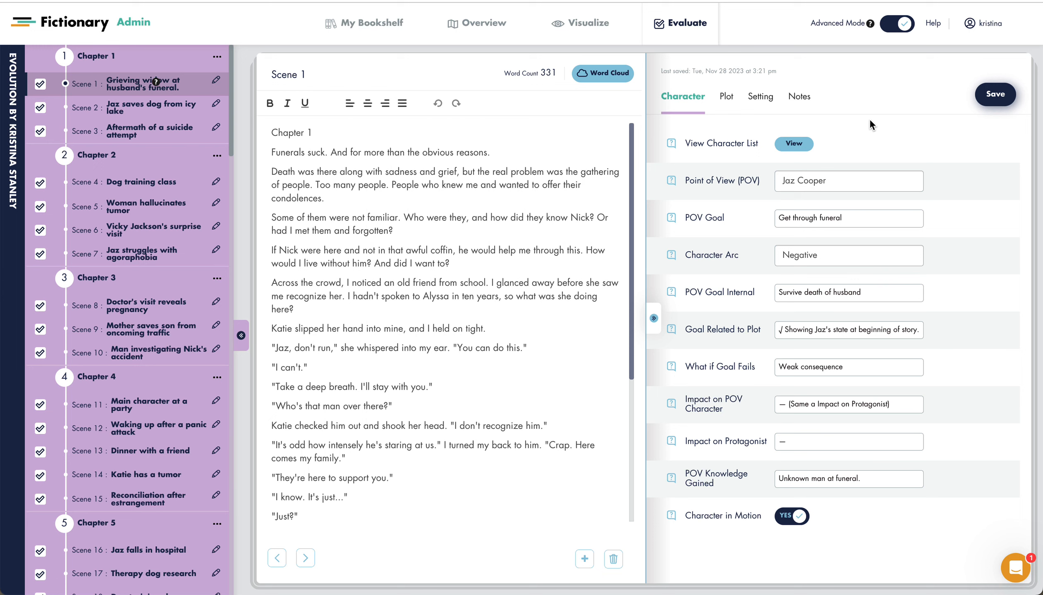
Step: Show the scene's setting details, switch to the Story Map visualization and list the journey steps
click(759, 96)
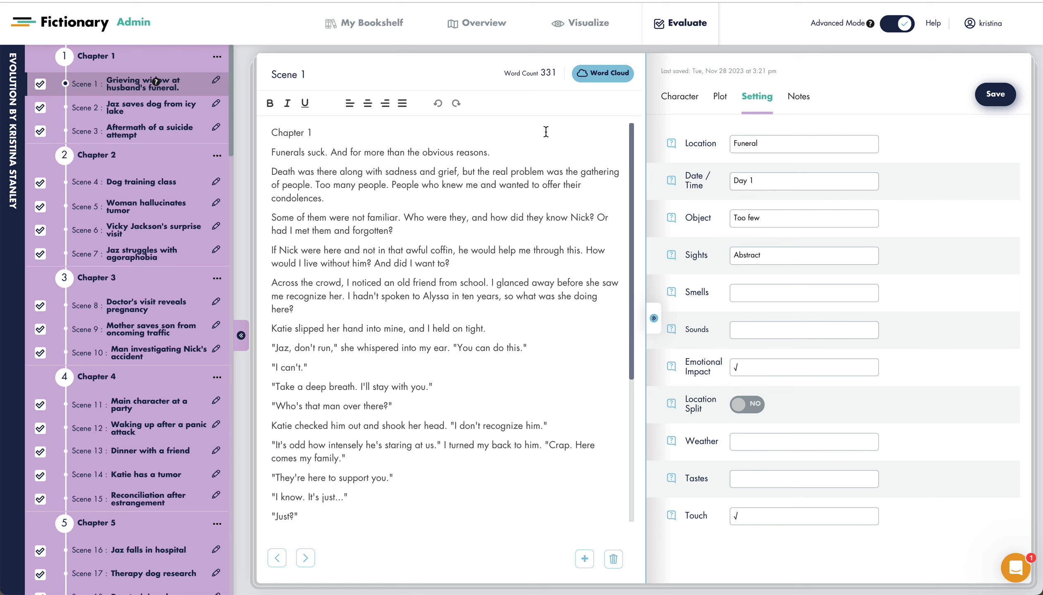
click(588, 23)
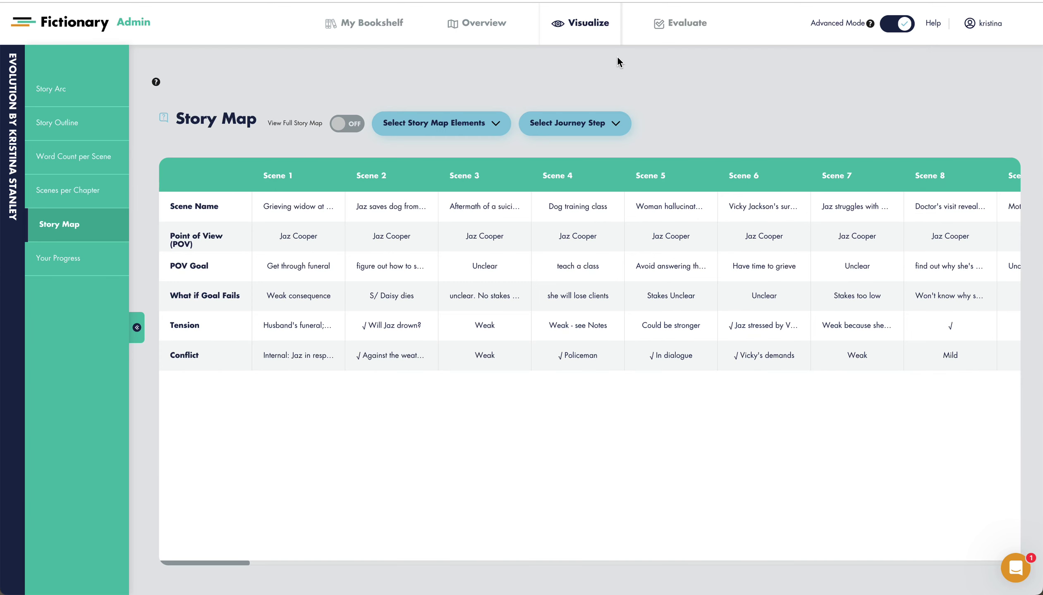
click(615, 124)
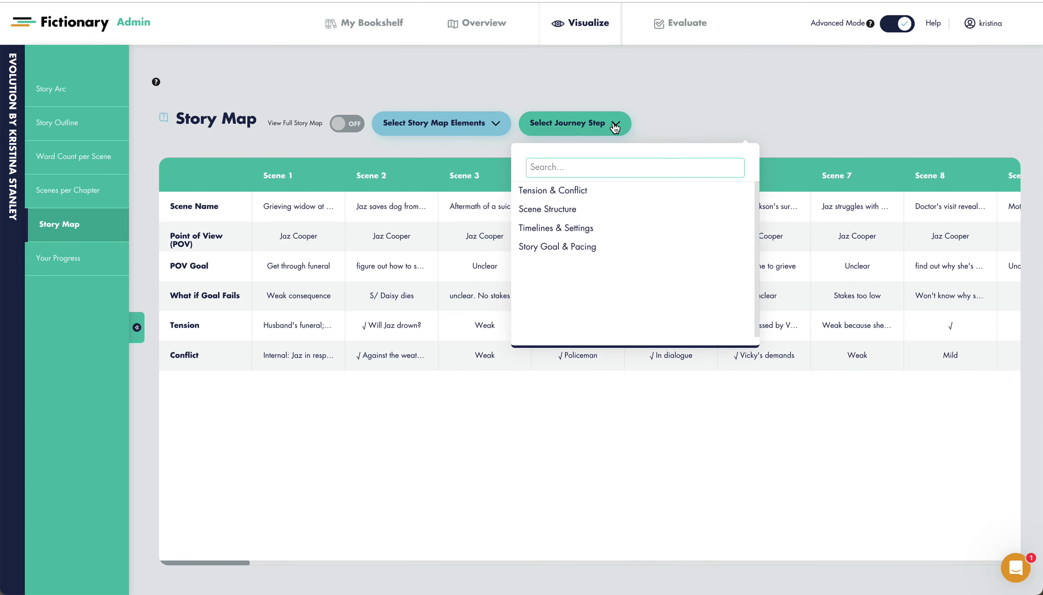
Step: Choose the Timelines & Settings journey step so location, date/time and senses show per scene
click(585, 230)
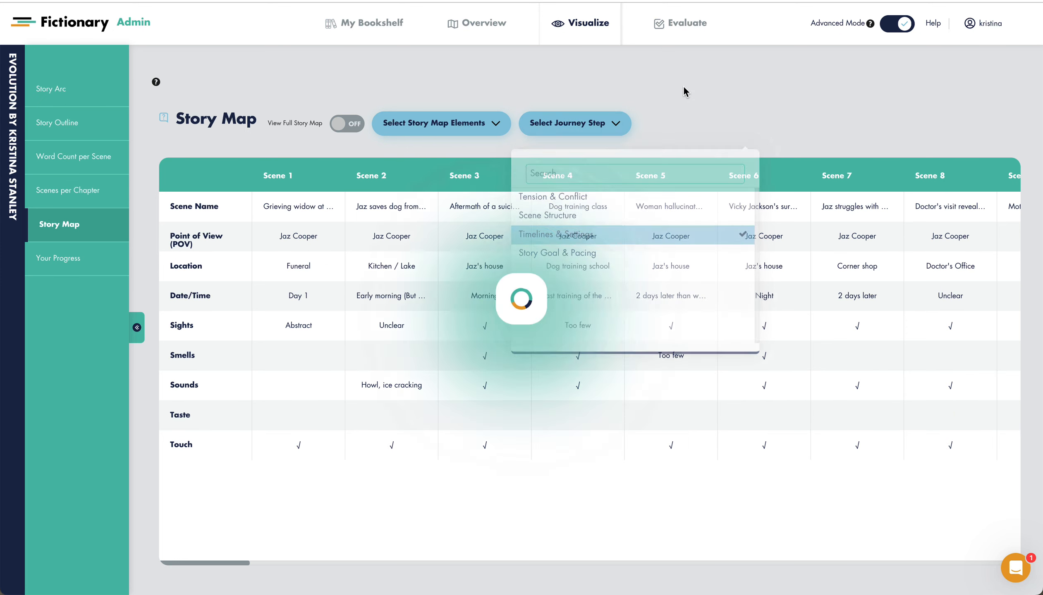